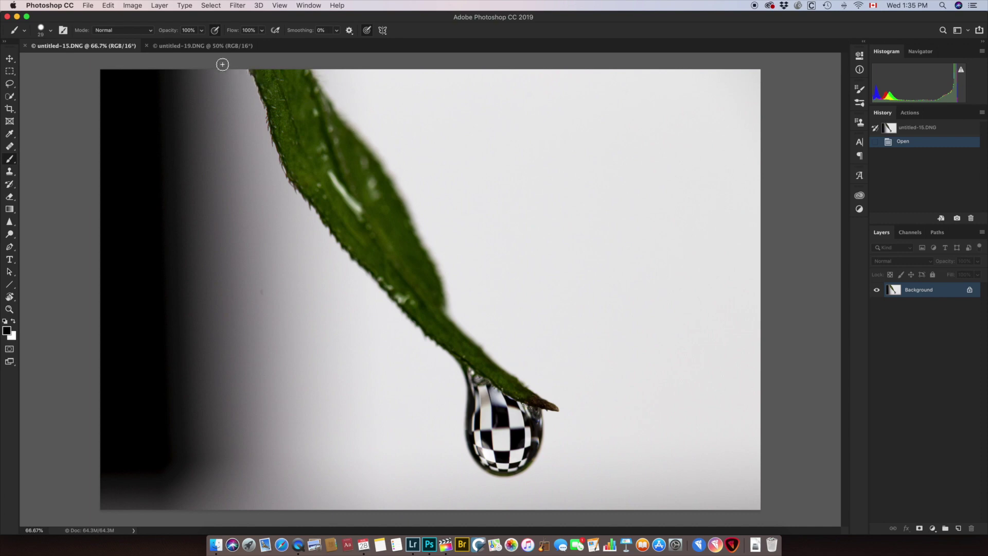
Copy the striped-drop photo from untitled-19.DNG into untitled-15.DNG as a new layer and move it to cover the canvas
click(202, 47)
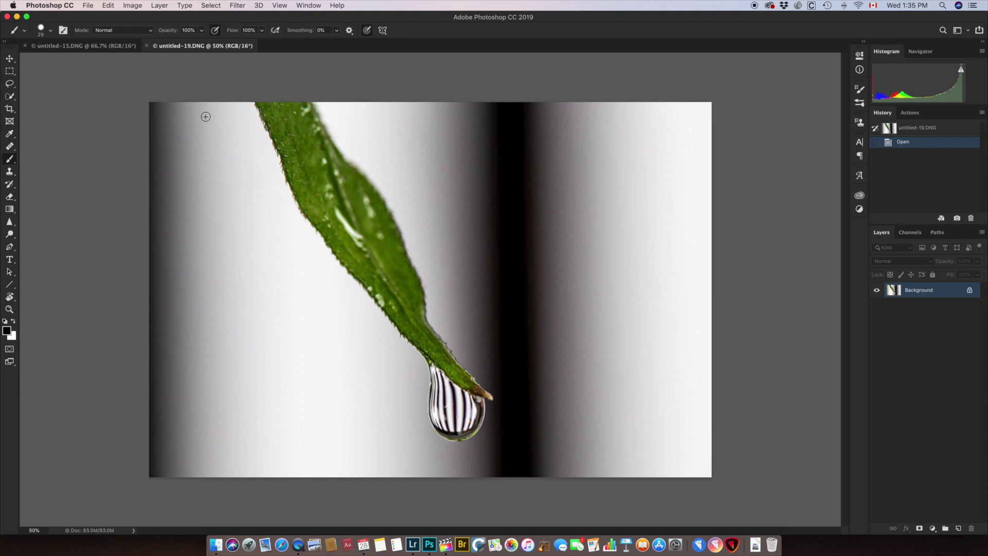
key(v)
drag(442, 308, 82, 44)
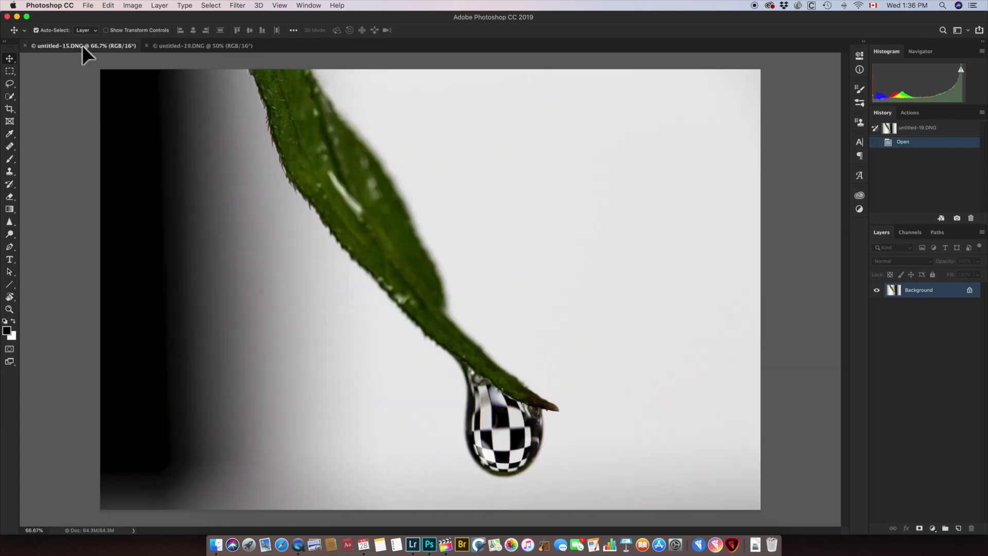
drag(454, 337, 435, 335)
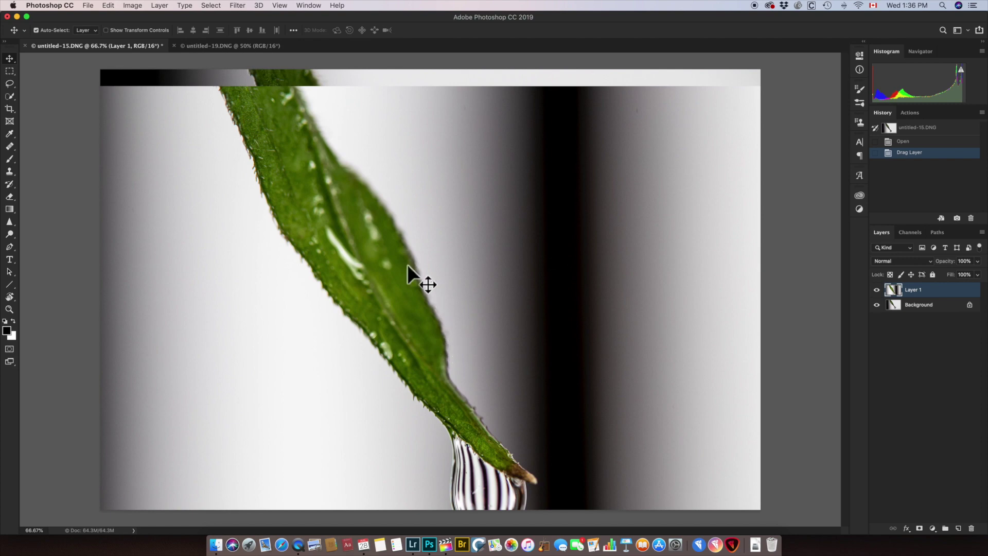
drag(431, 285, 449, 257)
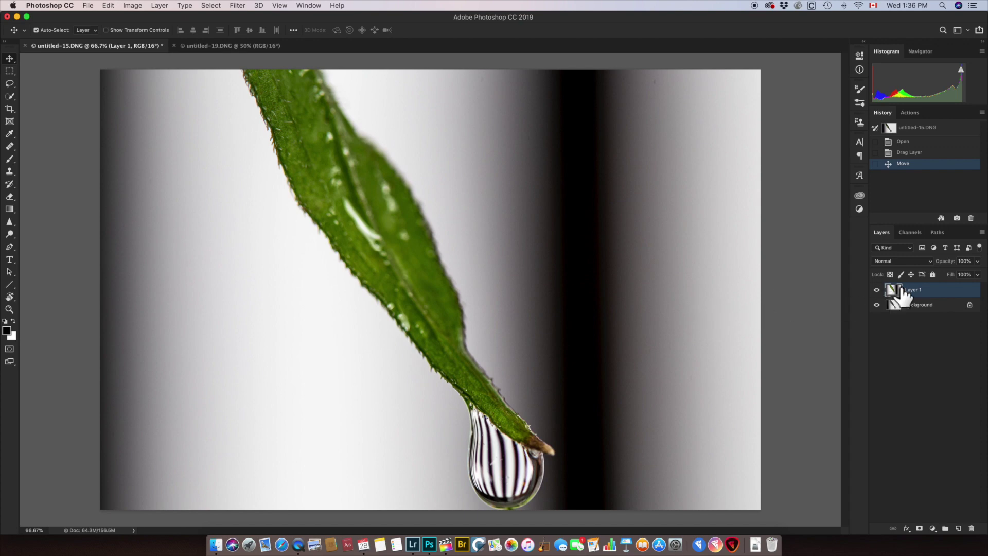
Lower Layer 1's opacity to 57% and move it up so its water drop overlaps the checkered drop
click(877, 289)
click(877, 289)
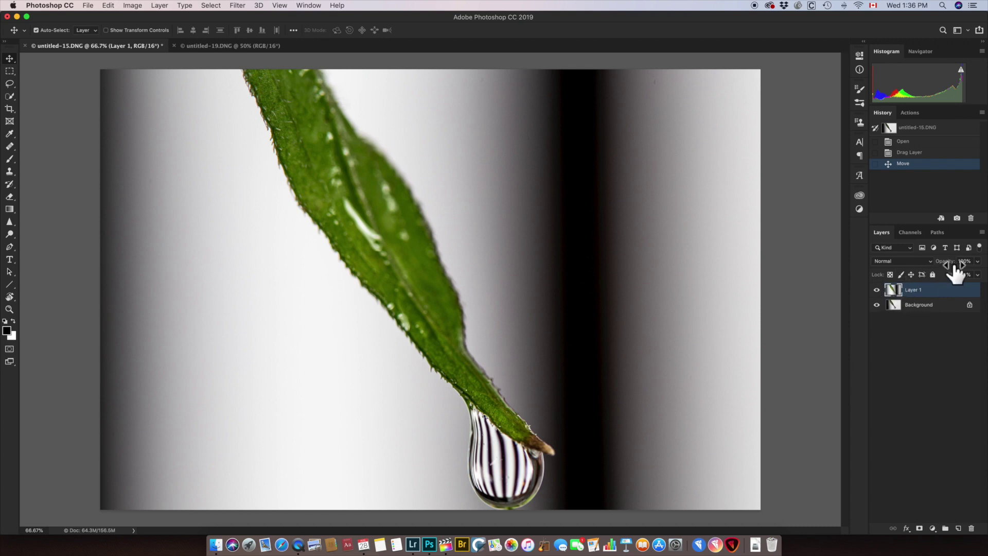
drag(953, 265, 935, 261)
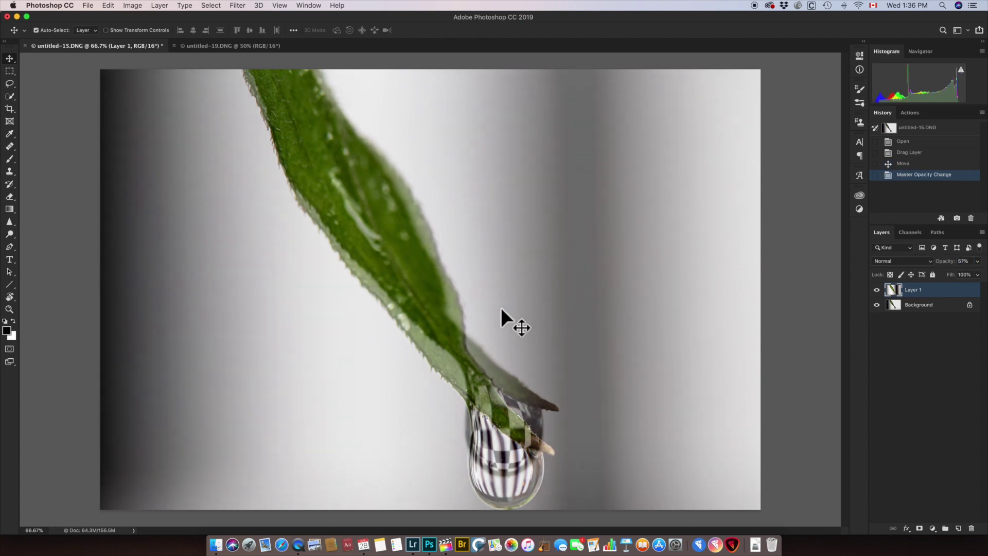
drag(501, 307, 504, 274)
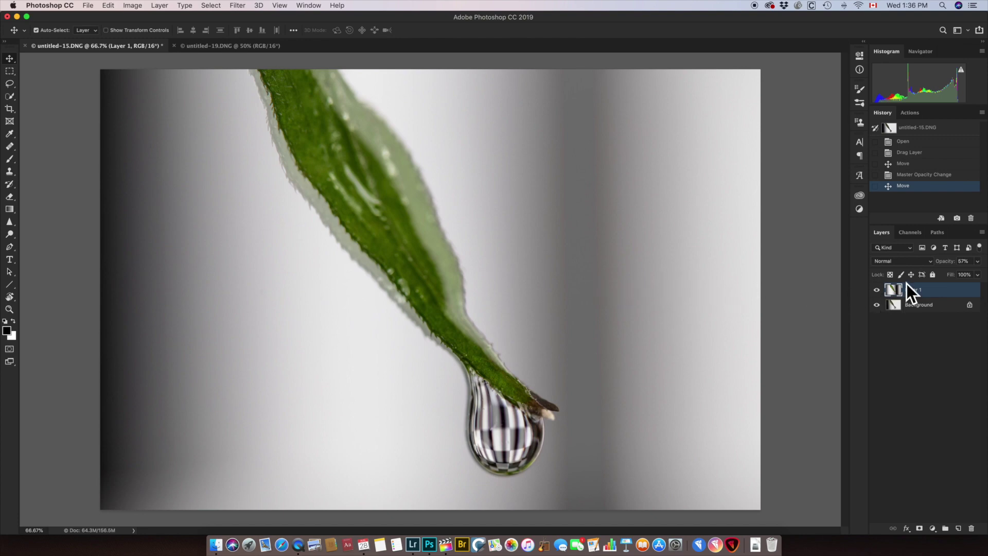
Nudge Layer 1 slightly downward over the background drop and reduce its opacity to 53%
mouse_move(952, 271)
mouse_down()
mouse_move(939, 270)
mouse_move(949, 269)
mouse_up()
key(shift+Down)
key(shift+Down)
key(shift+Down)
key(shift+Down)
key(shift+Down)
key(shift+Down)
key(shift+Down)
key(shift+Down)
key(shift+Down)
key(shift+Down)
key(shift+Down)
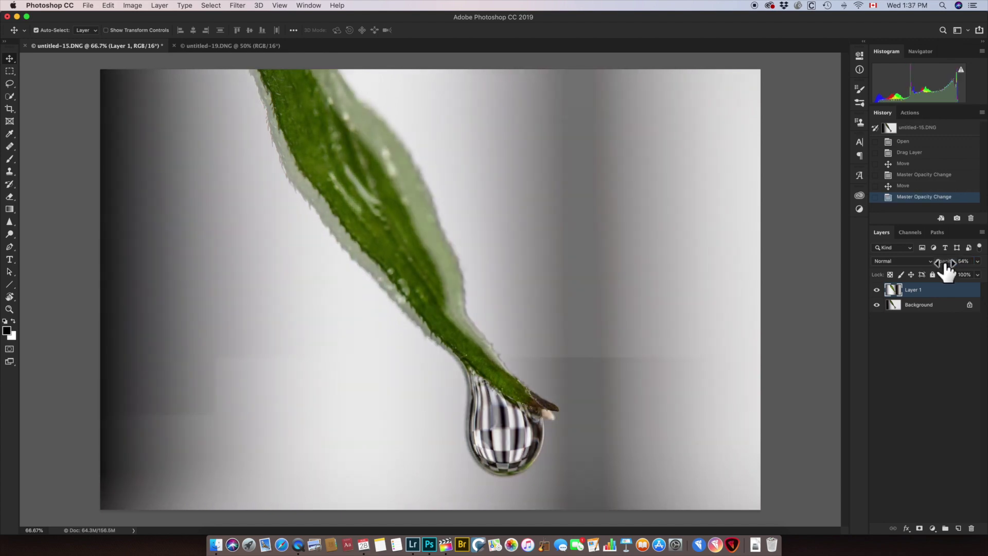
drag(937, 264, 908, 262)
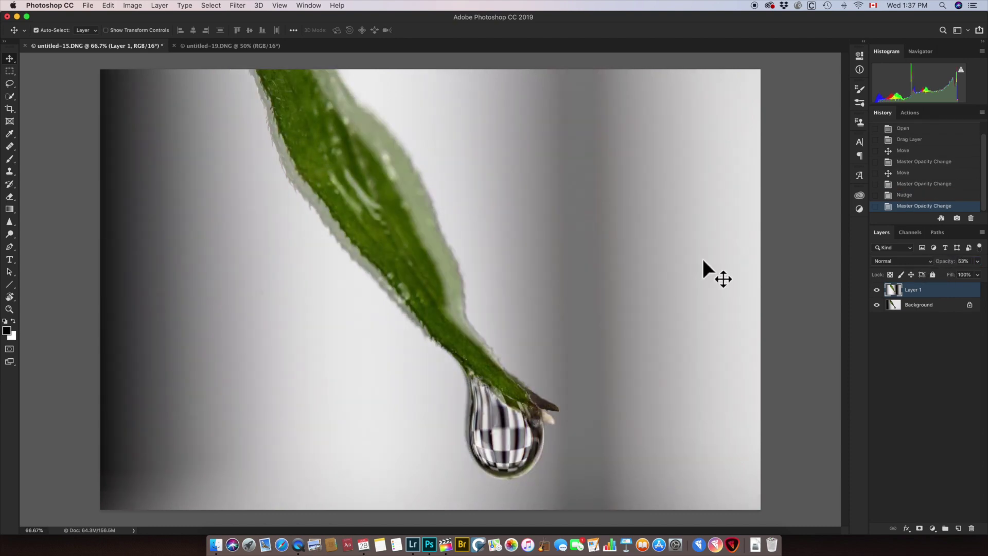
Enlarge Layer 1 with Free Transform to about 104.87% width and 102.86% height
scroll(702, 260, down, 5)
scroll(705, 261, up, 3)
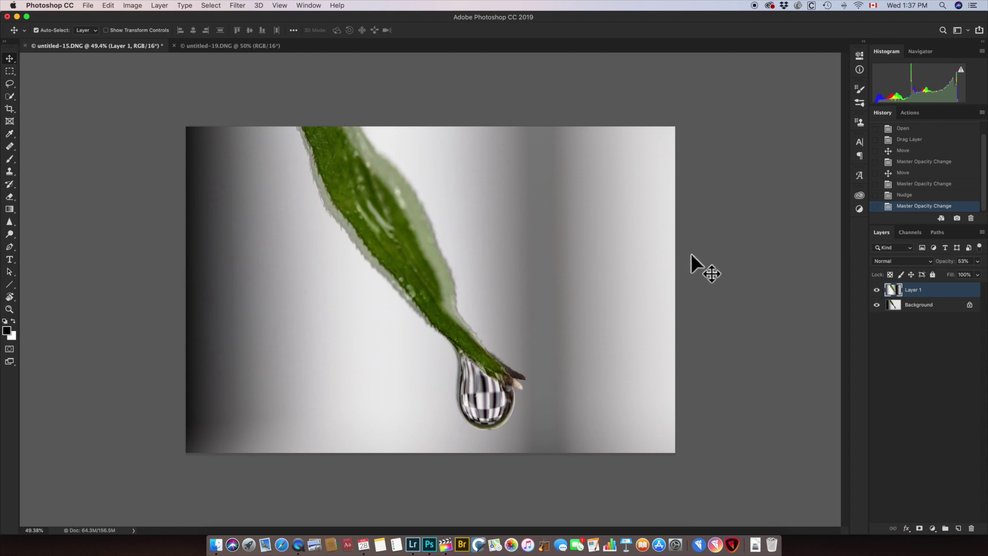
key(super+t)
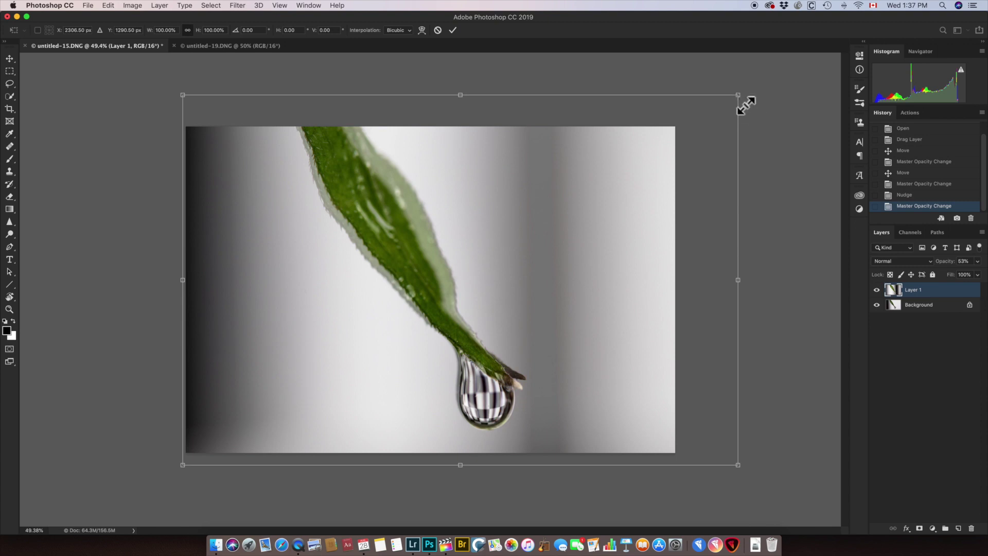
mouse_move(745, 101)
mouse_down()
mouse_move(762, 97)
mouse_move(741, 100)
mouse_up()
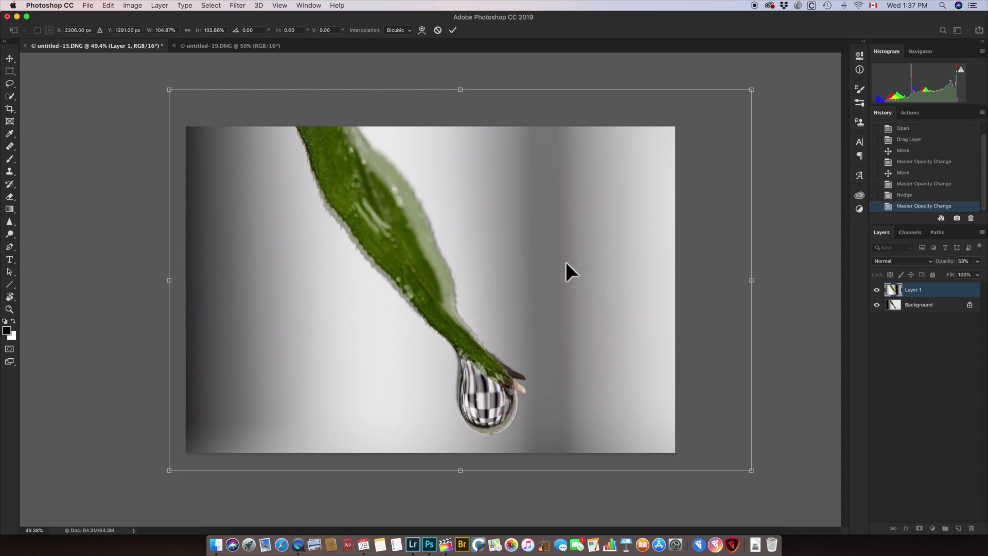
Nudge the enlarged layer up and left to line up the two drops, and apply the transform
key(shift+Up)
key(shift+Up)
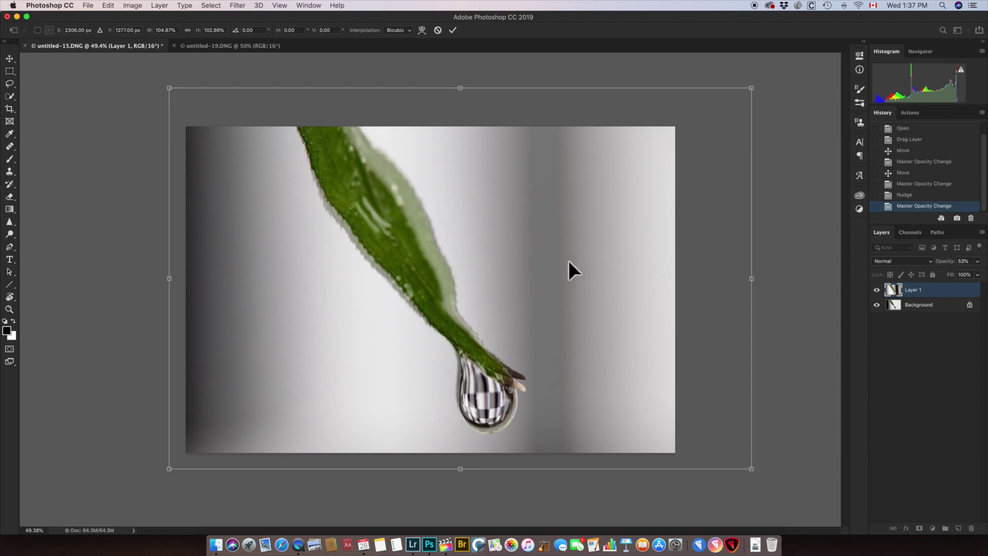
key(shift+Up)
key(shift+Up)
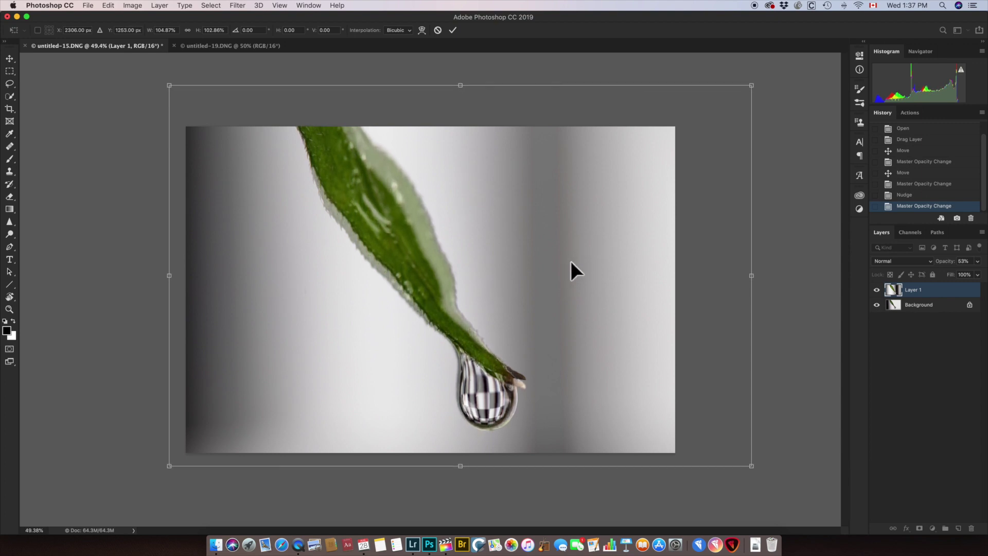
key(shift+Left)
key(Left)
key(Left)
key(Left)
key(Left)
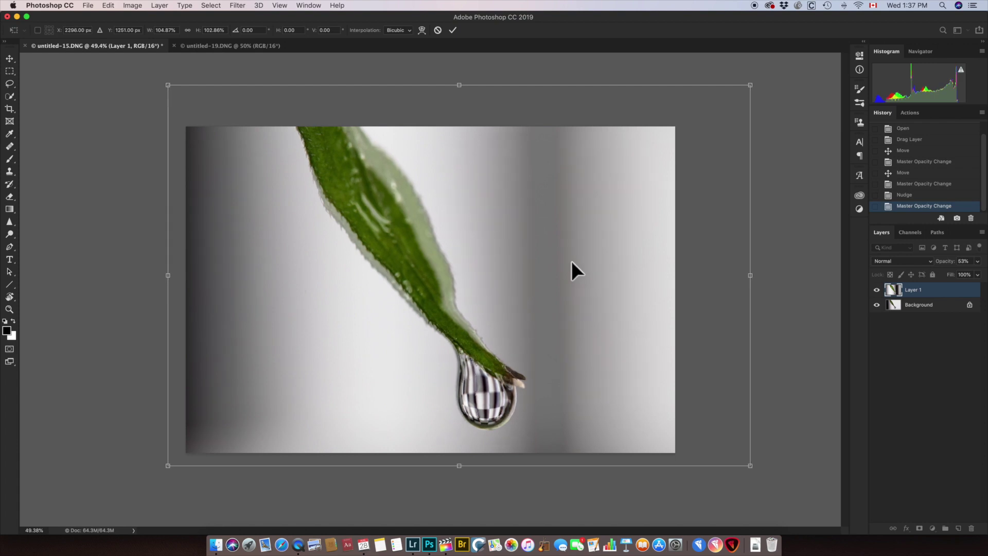
key(shift+Left)
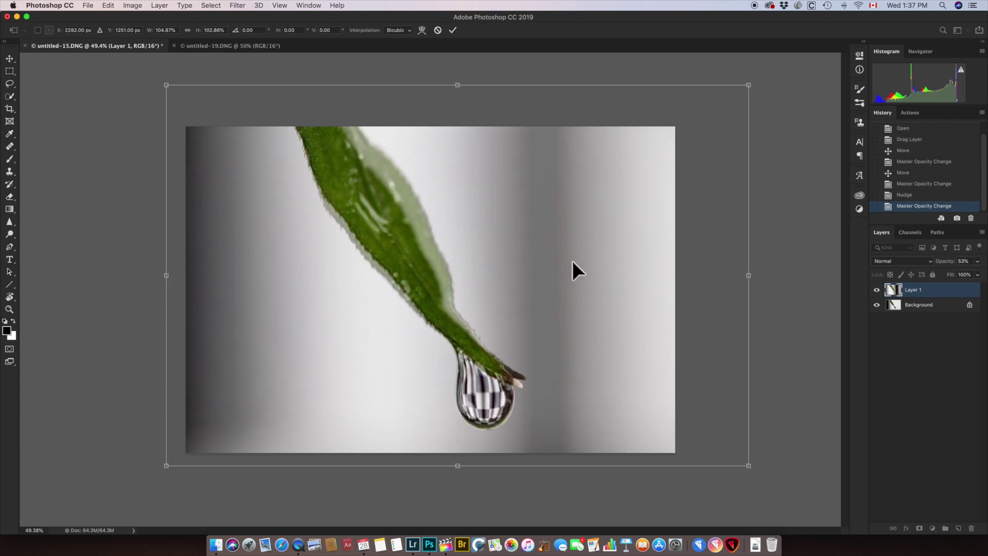
key(Down)
key(Down)
key(Return)
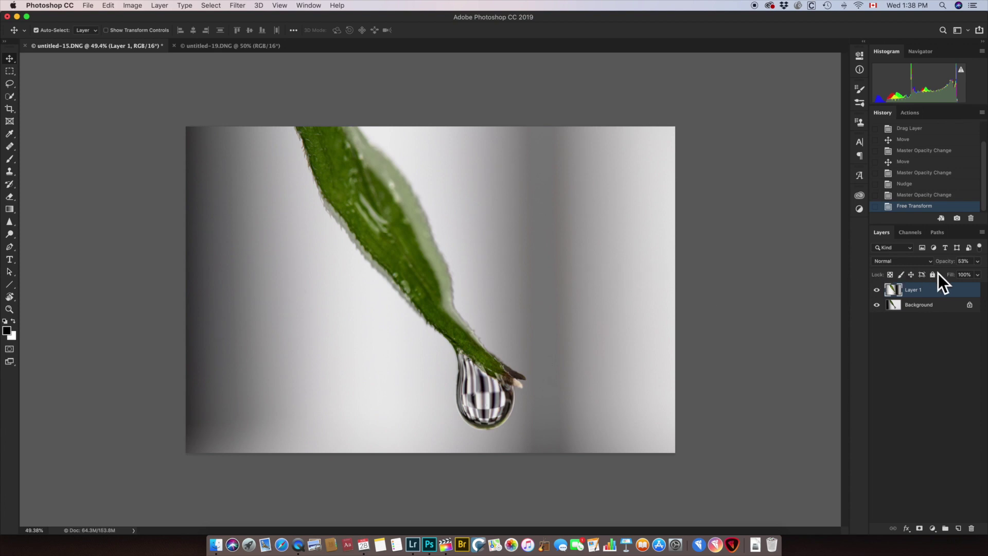
Restore Layer 1 to 100% opacity and compare its drop's alignment with the background by toggling the layer's visibility
drag(950, 271, 980, 268)
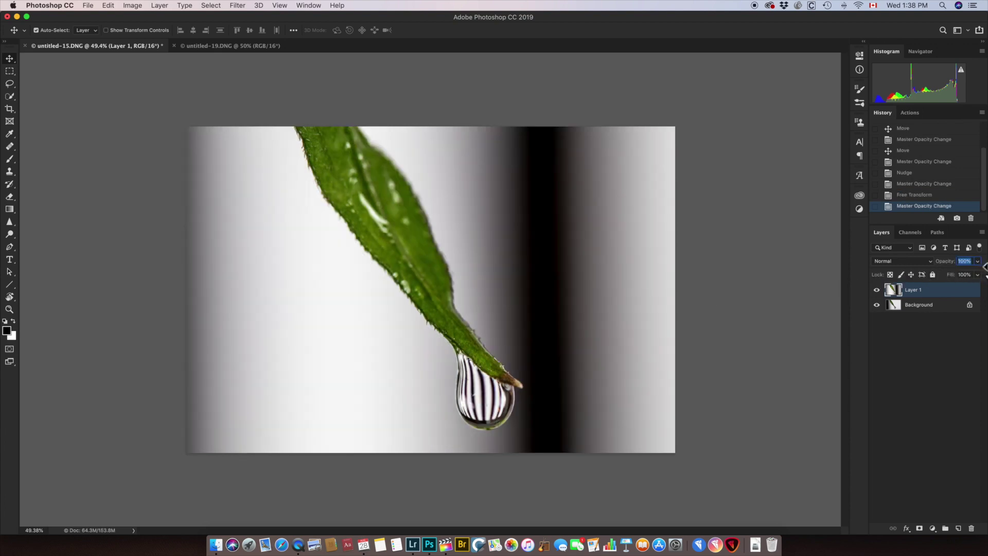
drag(984, 267, 983, 268)
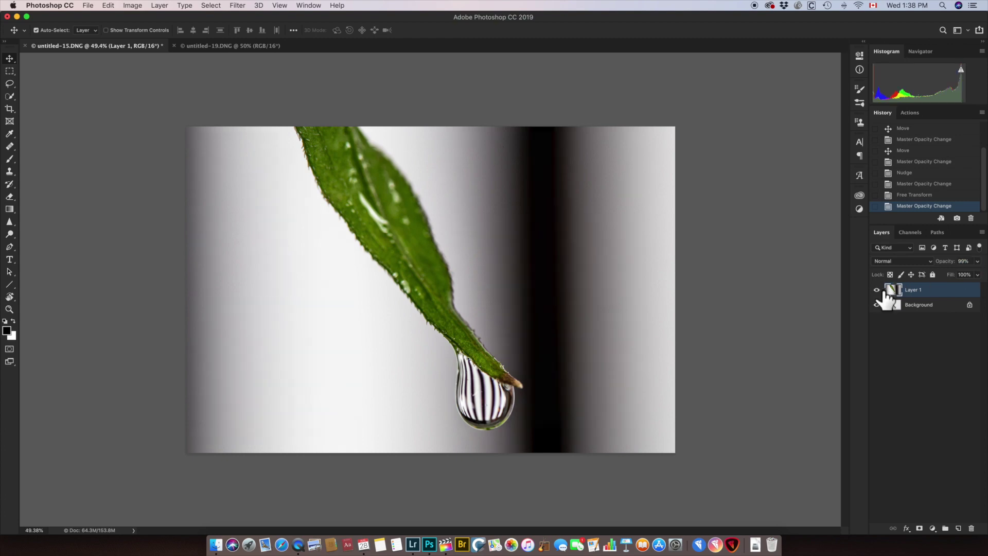
click(882, 291)
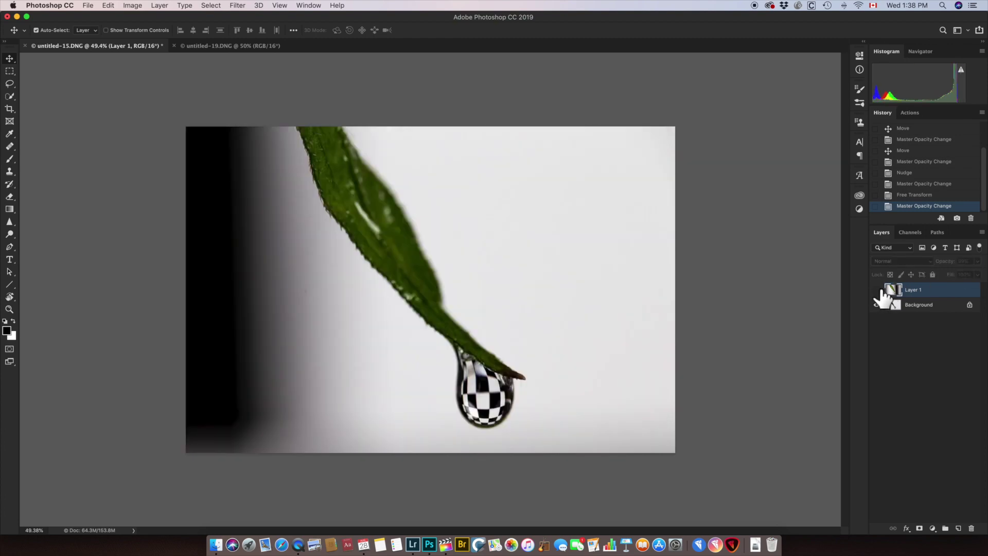
click(879, 291)
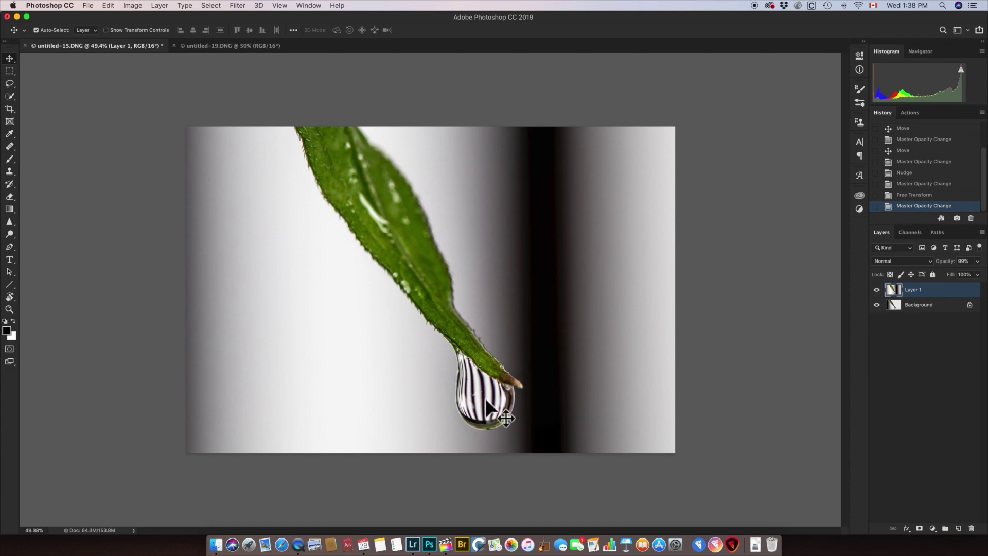
scroll(480, 411, up, 5)
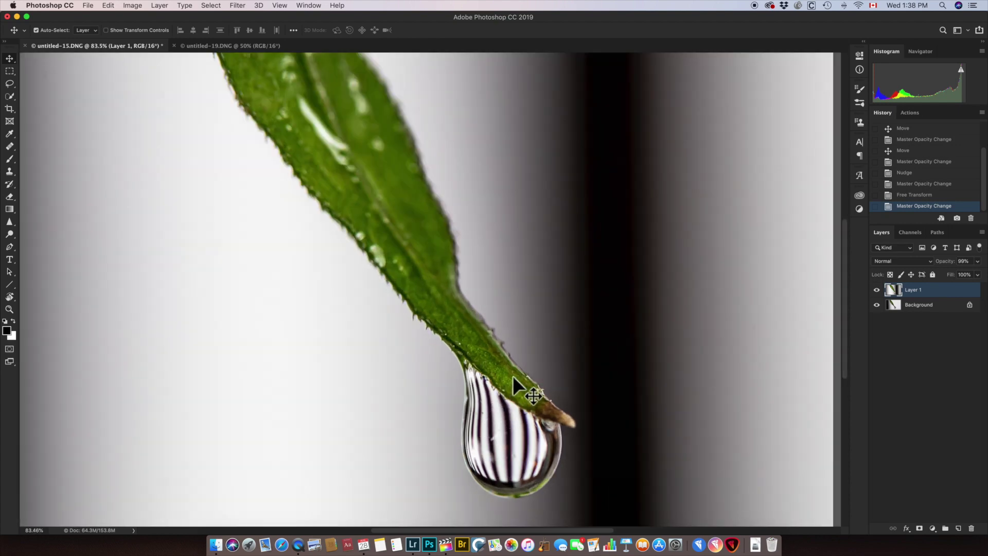
drag(946, 263, 949, 265)
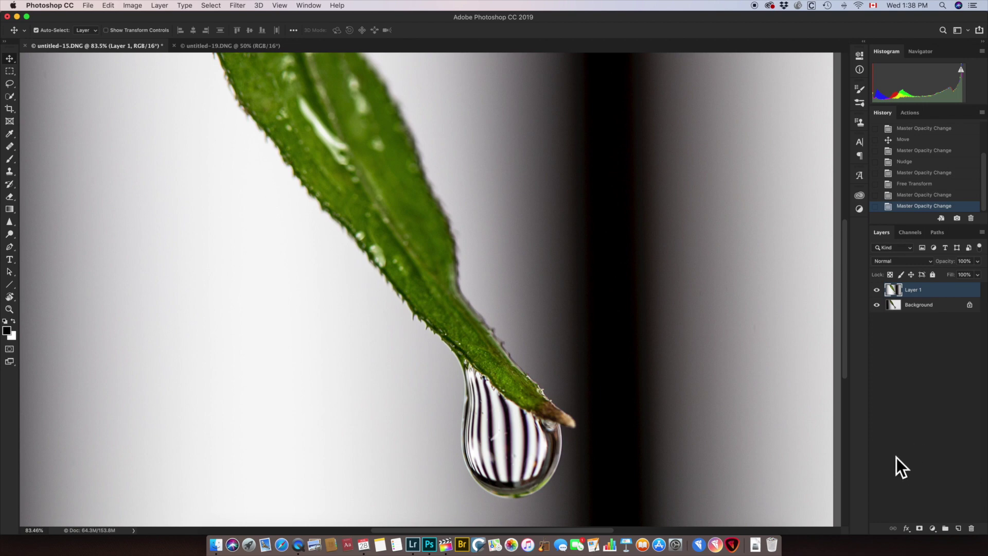
Add a black mask that hides Layer 1 and set up the Brush tool with white as the foreground color
alt+click(919, 528)
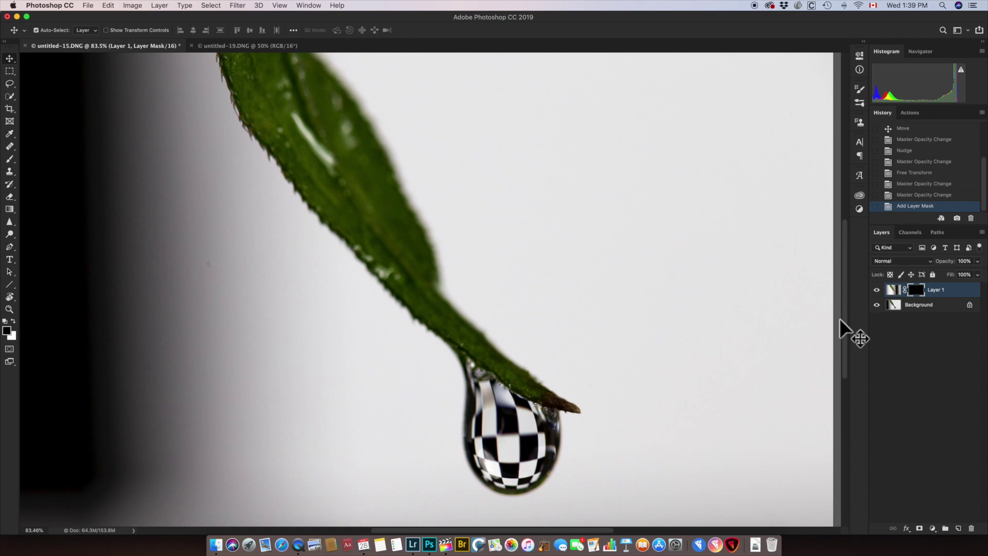
key(b)
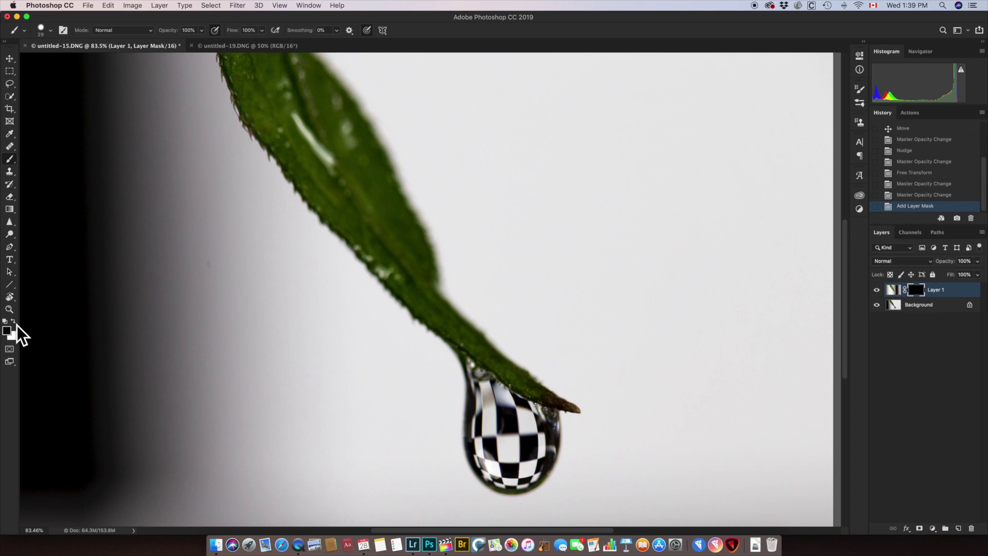
key(x)
Set the brush to a diameter of about 59 px and a hardness of about 48%
mouse_move(612, 347)
mouse_down()
mouse_move(651, 353)
mouse_move(621, 348)
mouse_up()
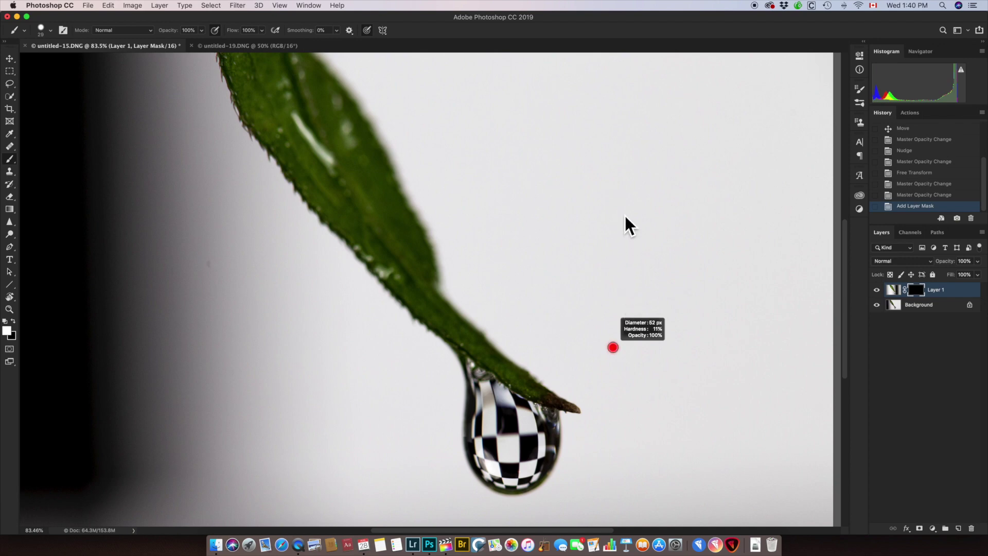
drag(598, 498, 619, 388)
drag(619, 366, 615, 394)
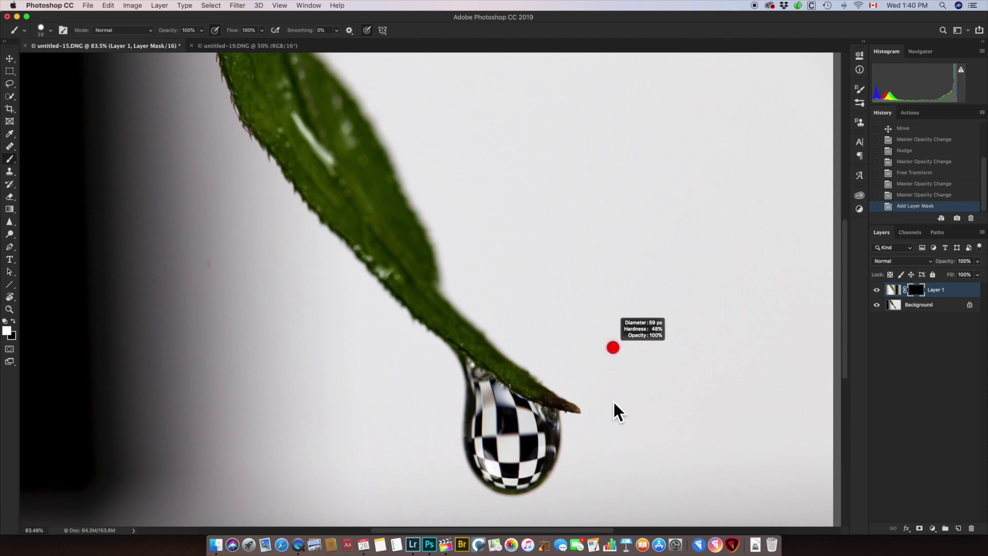
drag(614, 405, 613, 404)
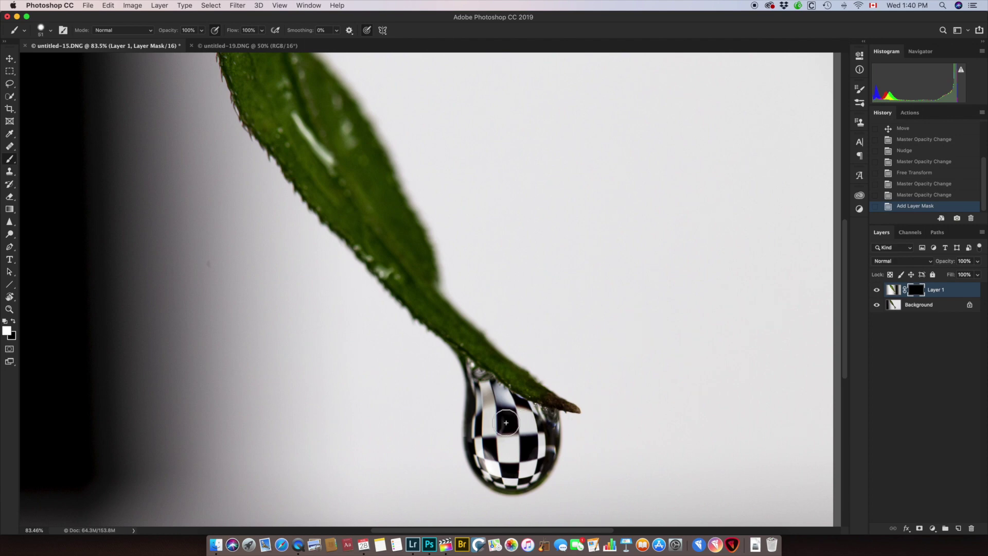
Paint white on Layer 1's mask over the upper half of the drop to reveal the striped reflection there
mouse_move(502, 422)
mouse_down()
mouse_move(496, 412)
mouse_move(525, 435)
mouse_move(516, 463)
mouse_move(507, 439)
mouse_move(489, 437)
mouse_move(492, 427)
mouse_move(517, 427)
mouse_move(498, 412)
mouse_move(482, 427)
mouse_move(484, 444)
mouse_move(479, 437)
mouse_move(559, 439)
mouse_move(532, 432)
mouse_move(503, 404)
mouse_move(484, 410)
mouse_move(505, 407)
mouse_move(548, 449)
mouse_move(480, 445)
mouse_move(544, 447)
mouse_move(536, 435)
mouse_up()
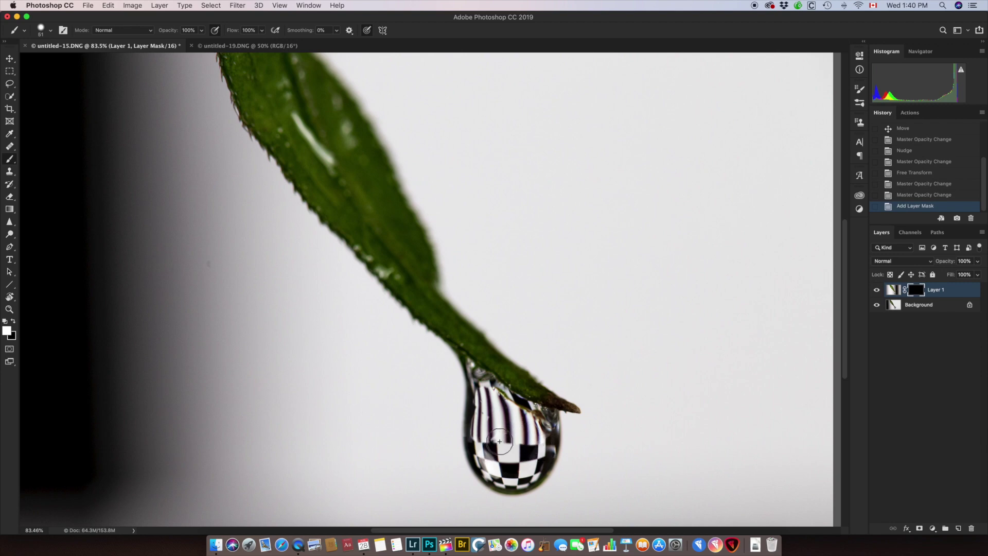
mouse_move(484, 446)
mouse_down()
mouse_move(485, 394)
mouse_move(527, 437)
mouse_move(585, 412)
mouse_up()
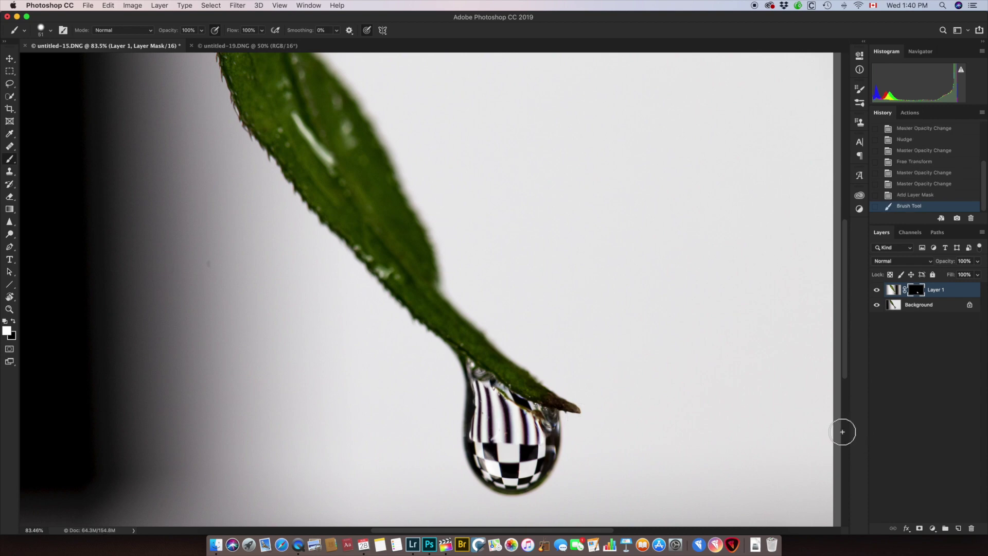